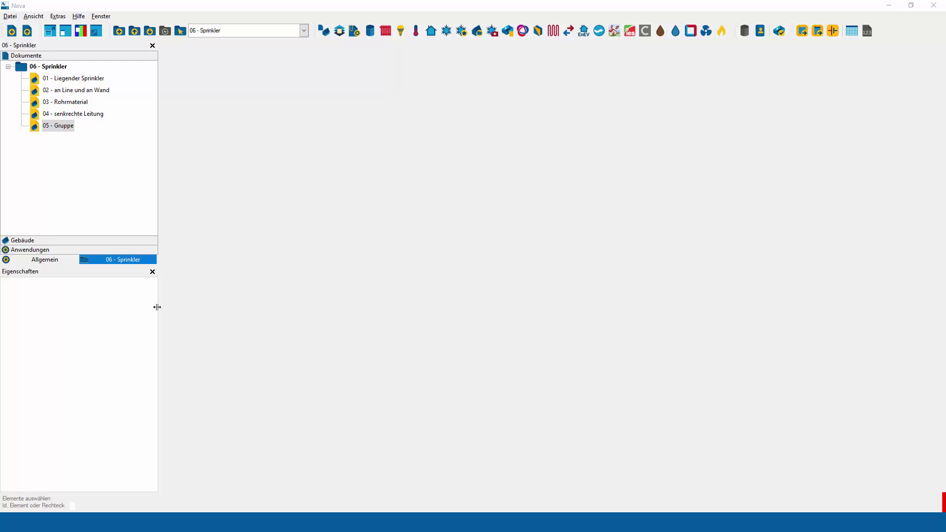
Step: Open the 05 - Gruppe drawing and zoom in close on the upper sprinkler group
double_click(58, 127)
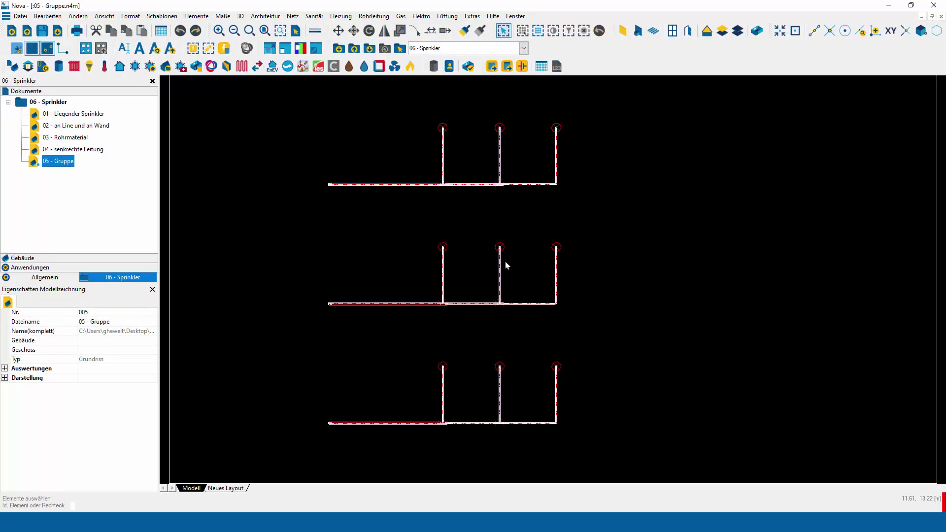
mouse_move(448, 184)
middle_mouse_down()
mouse_move(498, 302)
mouse_move(501, 372)
middle_mouse_up()
scroll(504, 221, "up", 1)
scroll(505, 222, "up", 1)
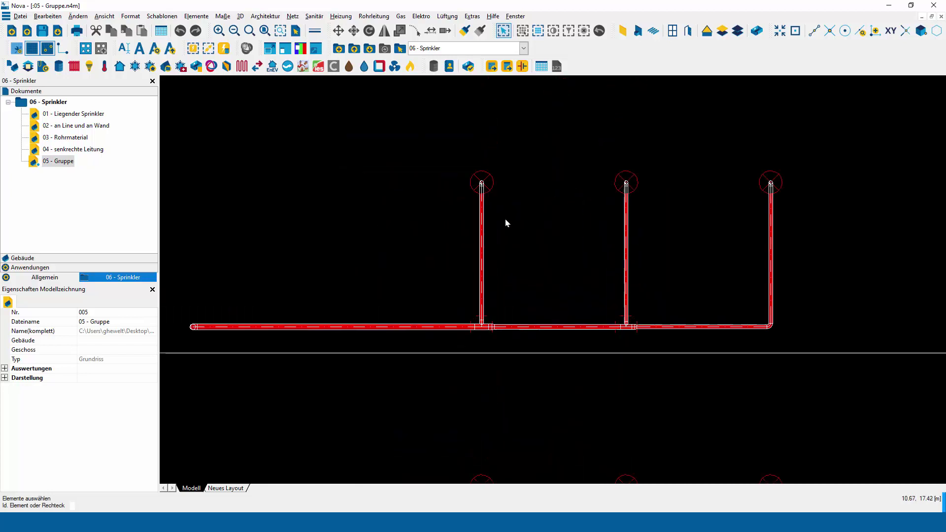
scroll(505, 223, "down", 2)
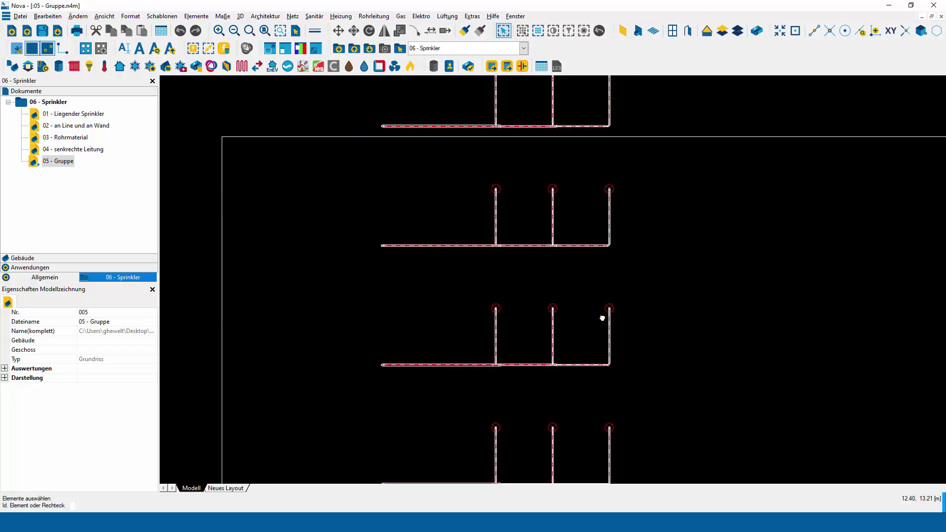
scroll(601, 316, "down", 1)
scroll(606, 310, "up", 1)
scroll(669, 271, "up", 1)
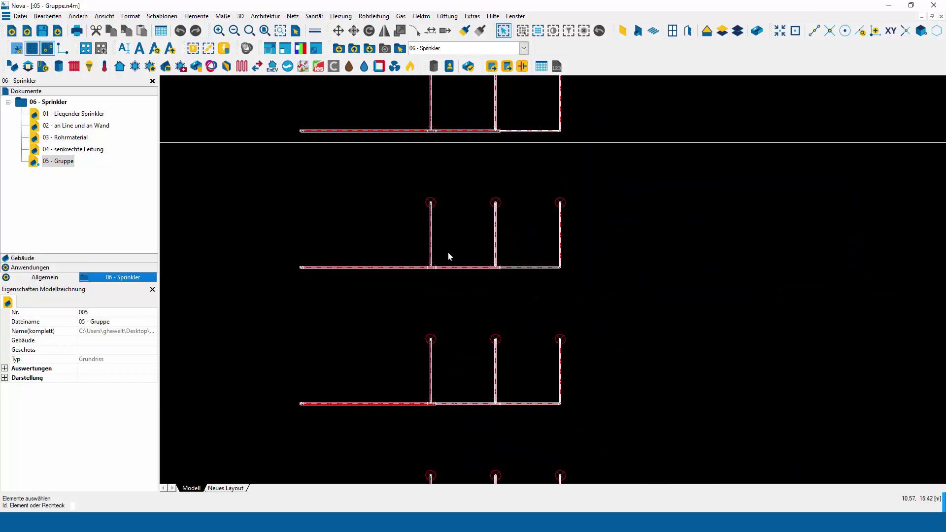
middle_click_drag(425, 197, 457, 326)
scroll(464, 238, "up", 3)
scroll(465, 241, "up", 1)
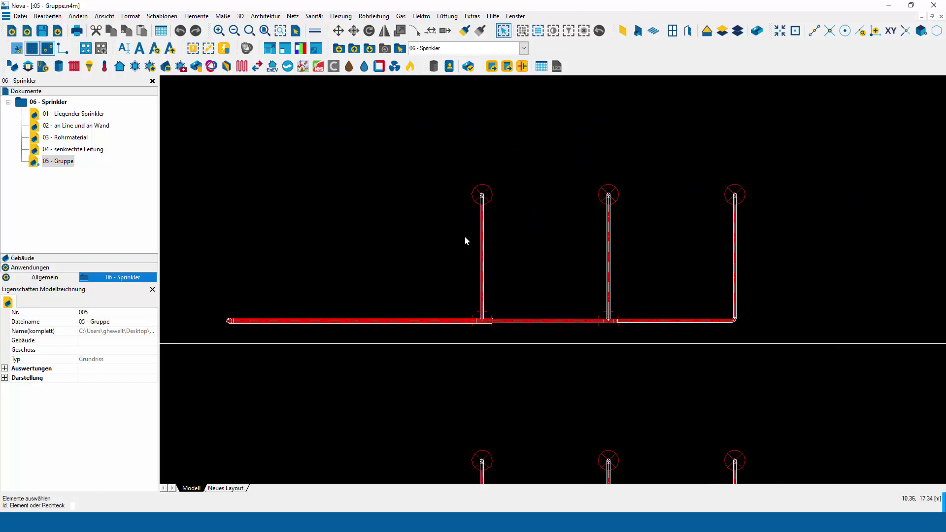
scroll(473, 238, "up", 1)
Step: Delete the reducer (Übergangsstück) on the main pipe beside the middle branch
right_click(414, 150)
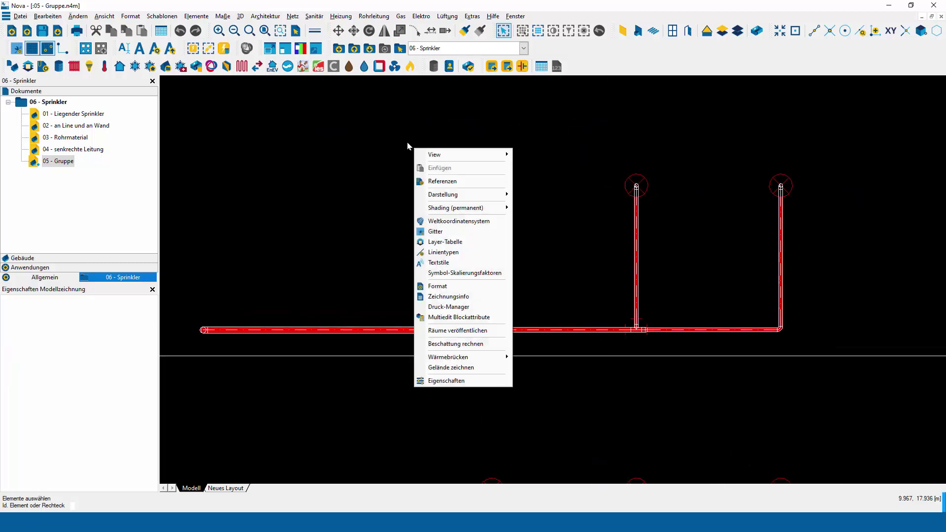
left_click(407, 148)
left_click(643, 334)
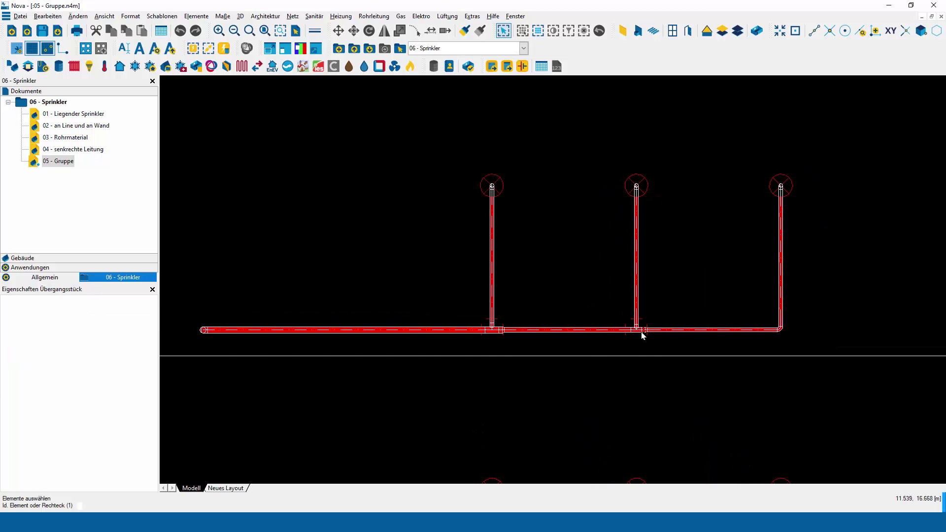
key("Delete")
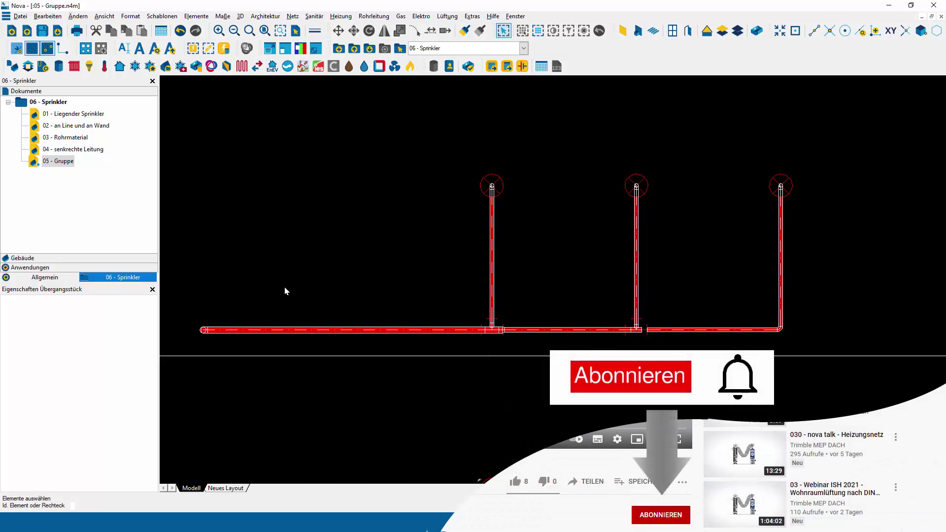
Step: Select the 13-element pipe network left of the gap with Netz > markieren and remove it
right_click(221, 341)
mouse_move(238, 157)
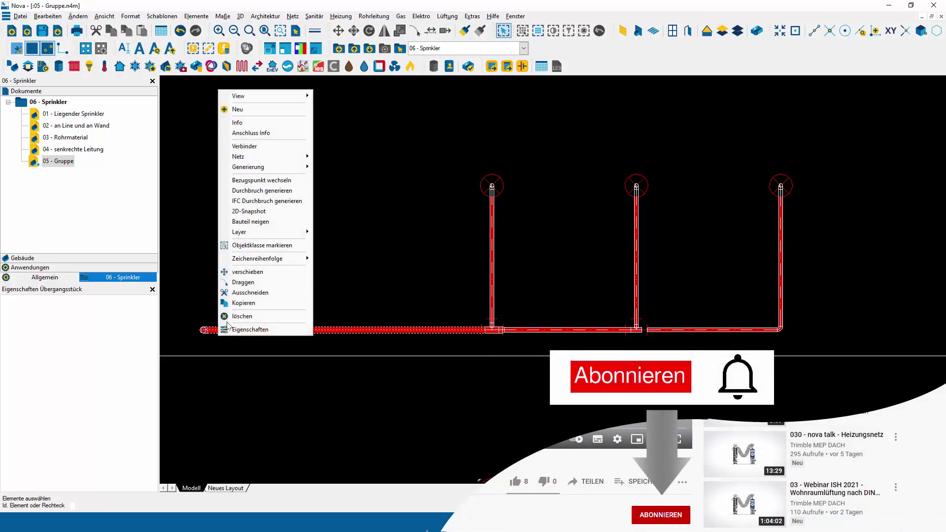
left_click(345, 157)
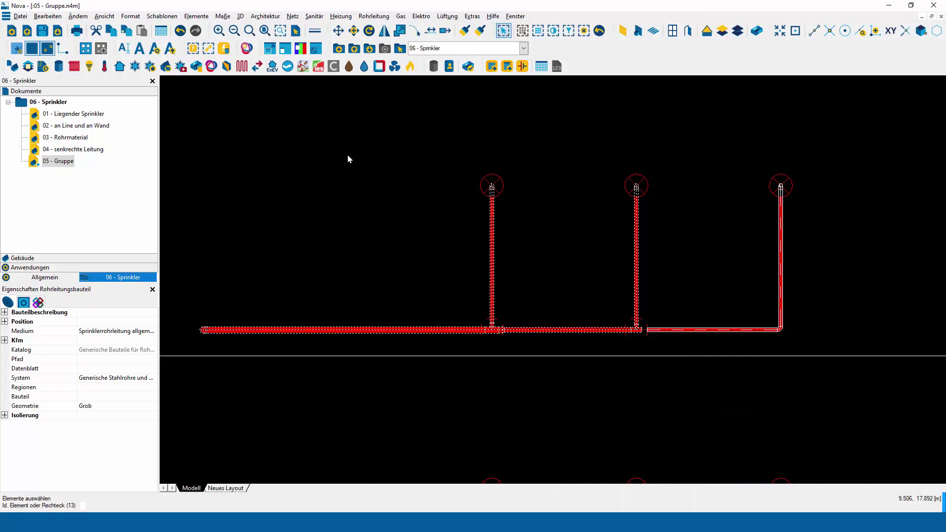
key("Escape")
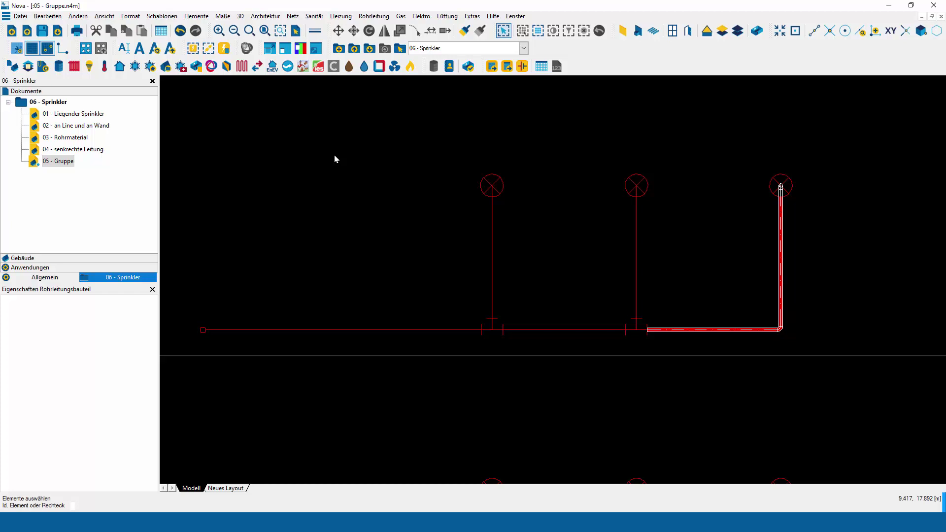
scroll(335, 159, "down", 1)
scroll(333, 159, "down", 3)
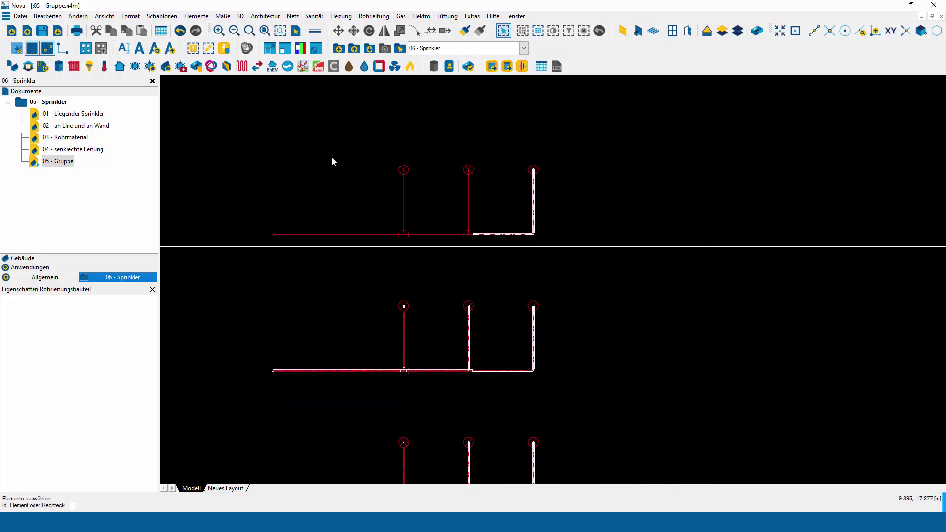
mouse_move(352, 302)
middle_mouse_down()
mouse_move(382, 122)
mouse_move(400, 163)
middle_mouse_up()
scroll(383, 127, "up", 1)
scroll(382, 127, "down", 2)
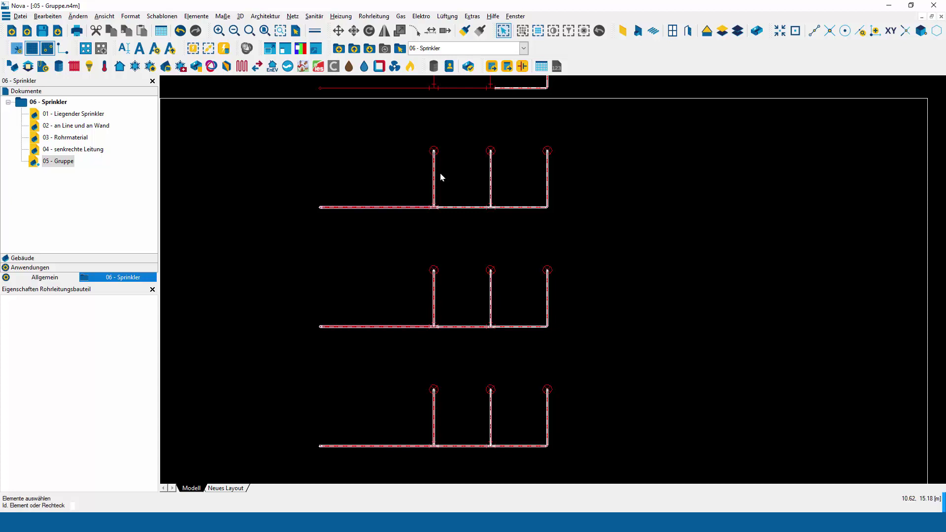
Step: Select all 62 components via Generierung > Alle mitgenerierten Elemente markieren and check the selection
right_click(349, 214)
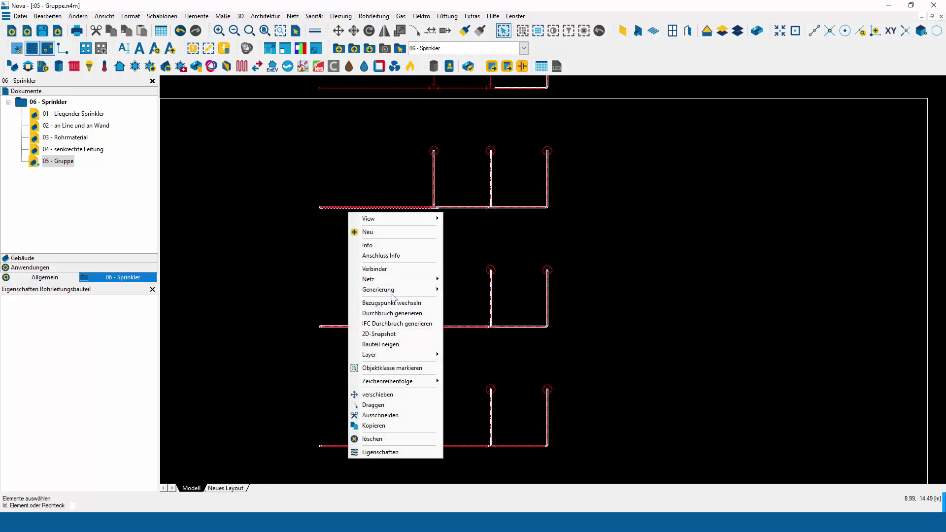
mouse_move(379, 290)
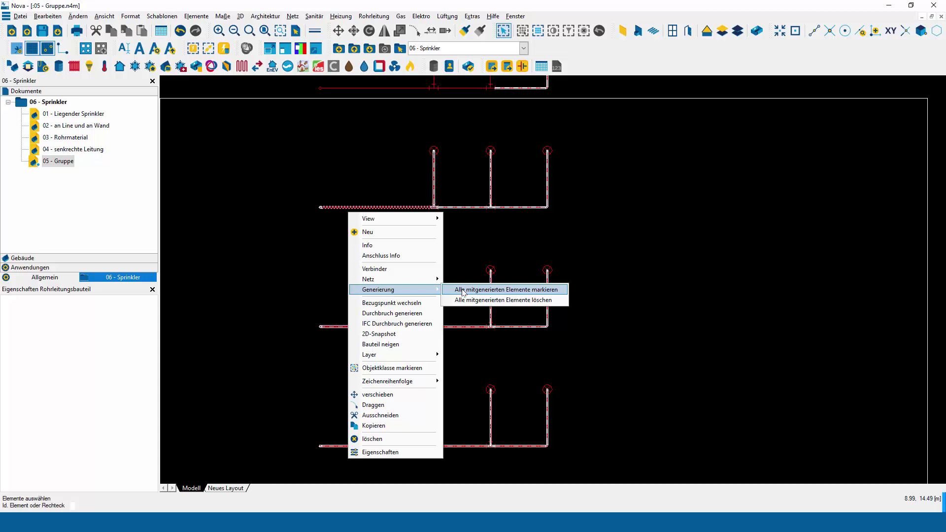
left_click(463, 291)
middle_click_drag(461, 284, 447, 322)
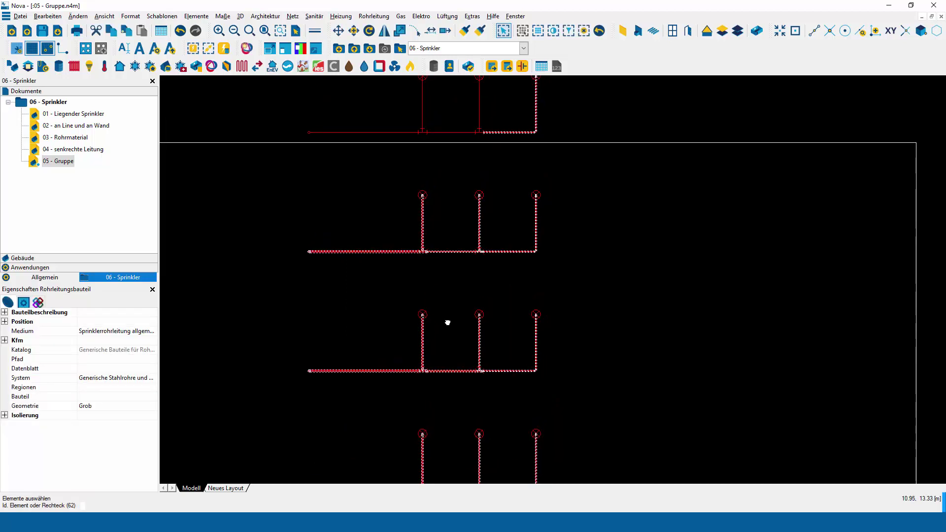
scroll(448, 322, "down", 2)
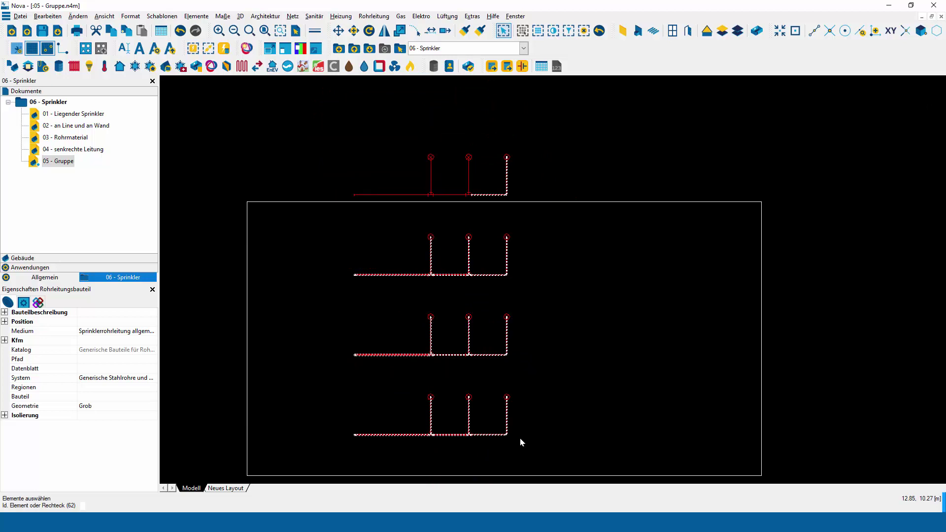
scroll(522, 443, "up", 1)
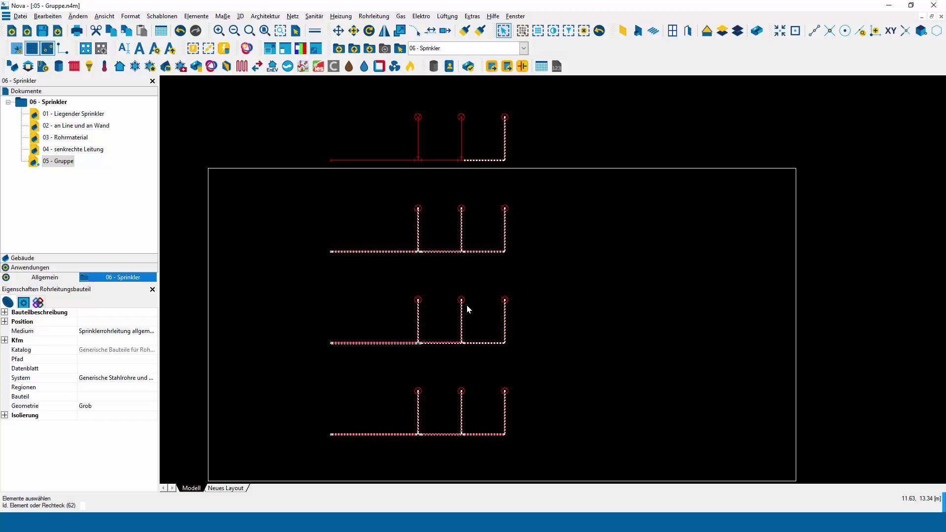
Step: Delete the 62 selected generated pipe components
key("Escape")
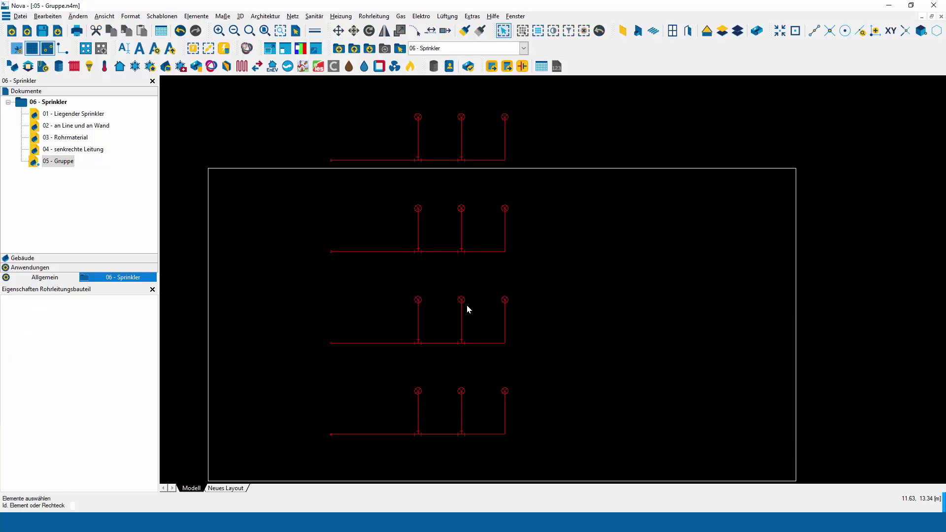